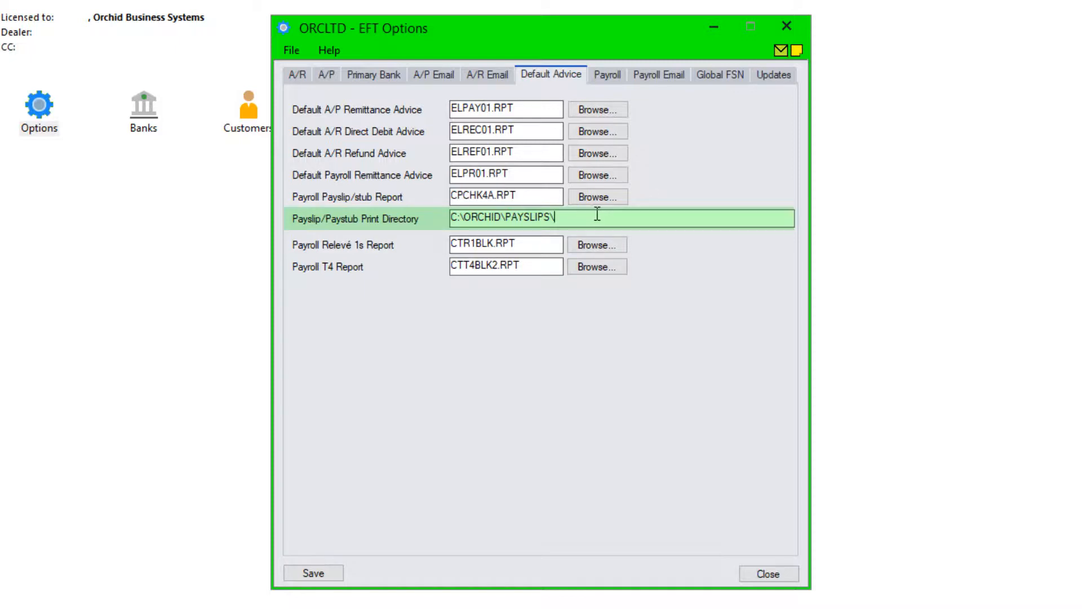
Step: Review the payslip print directory, remittance advice password and payroll email settings in the EFT options
drag(599, 217, 419, 225)
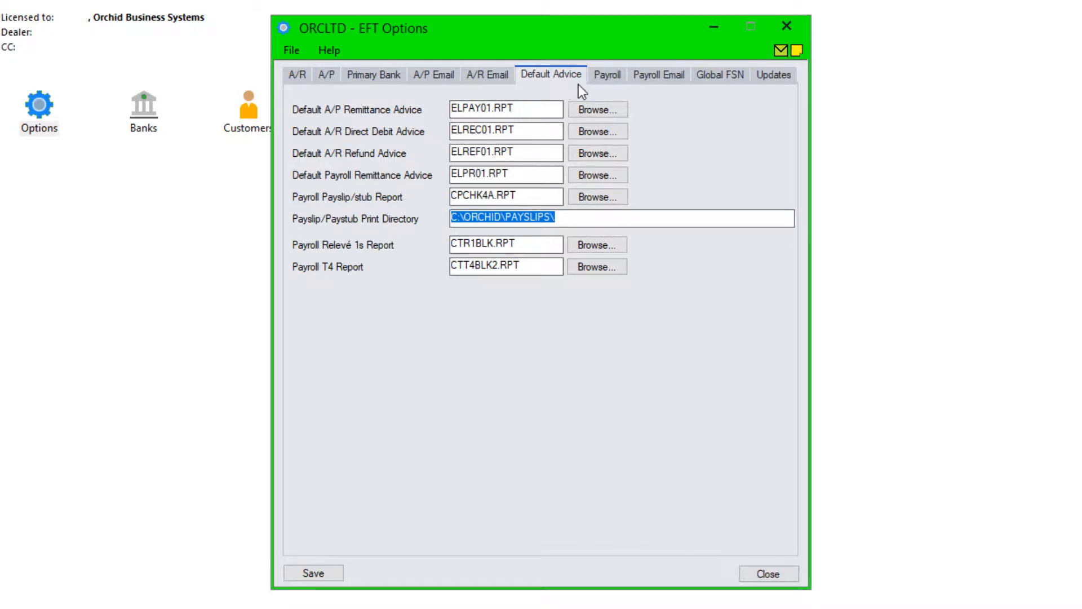
click(604, 75)
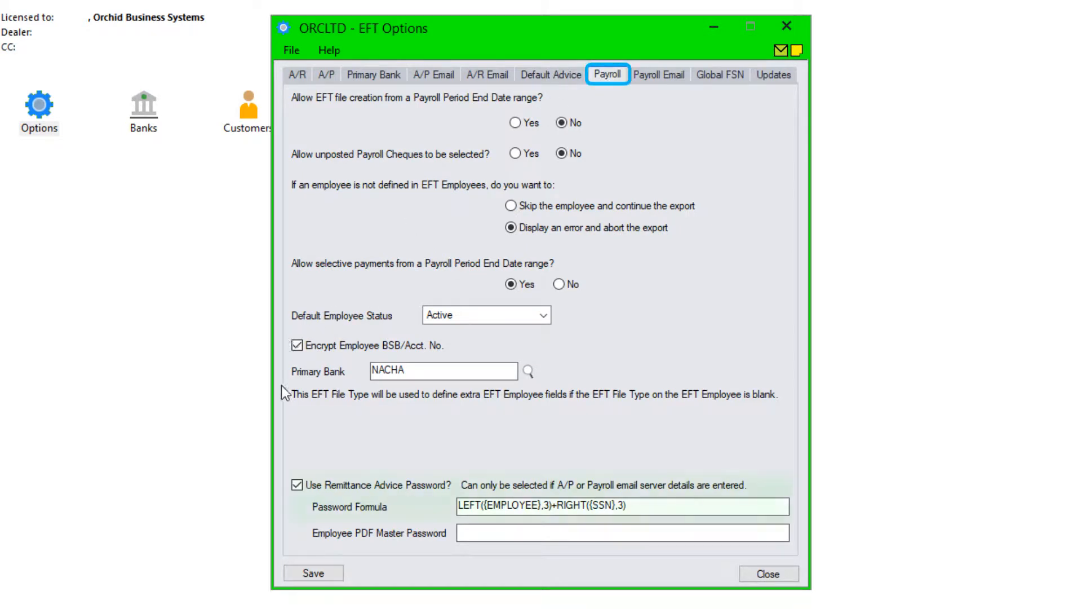
click(297, 486)
key(F1)
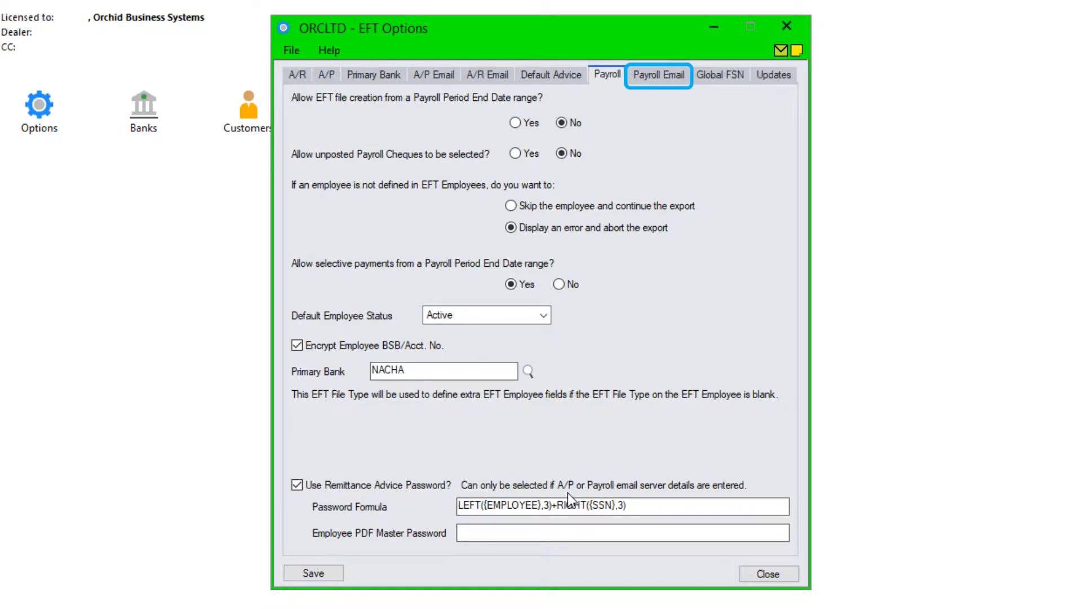
click(666, 76)
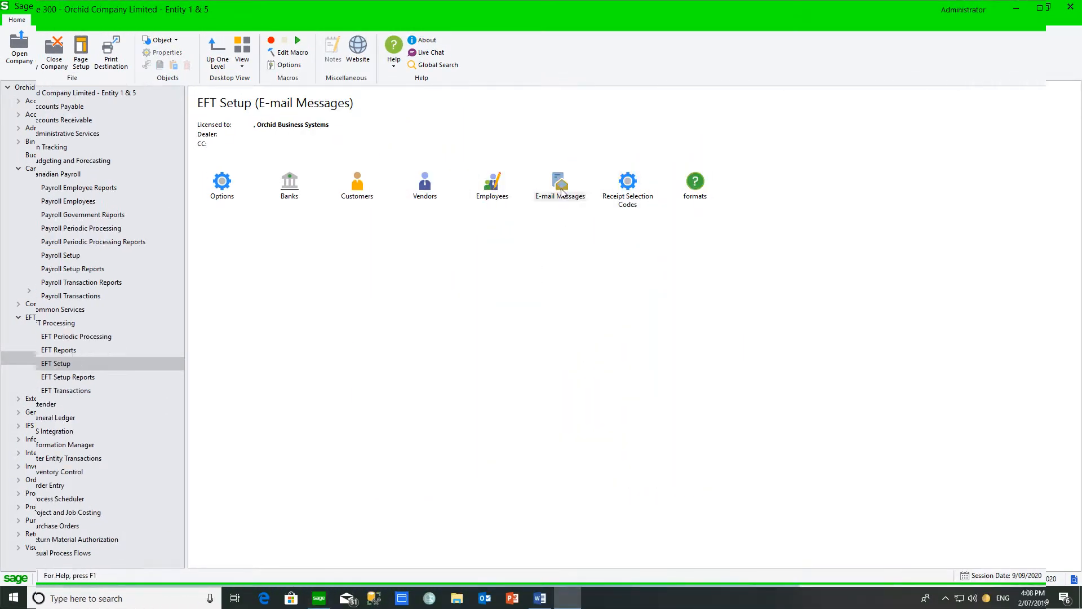
Step: Open the EFT e-mail message template PAYSLIP from the message finder
double_click(566, 200)
click(579, 190)
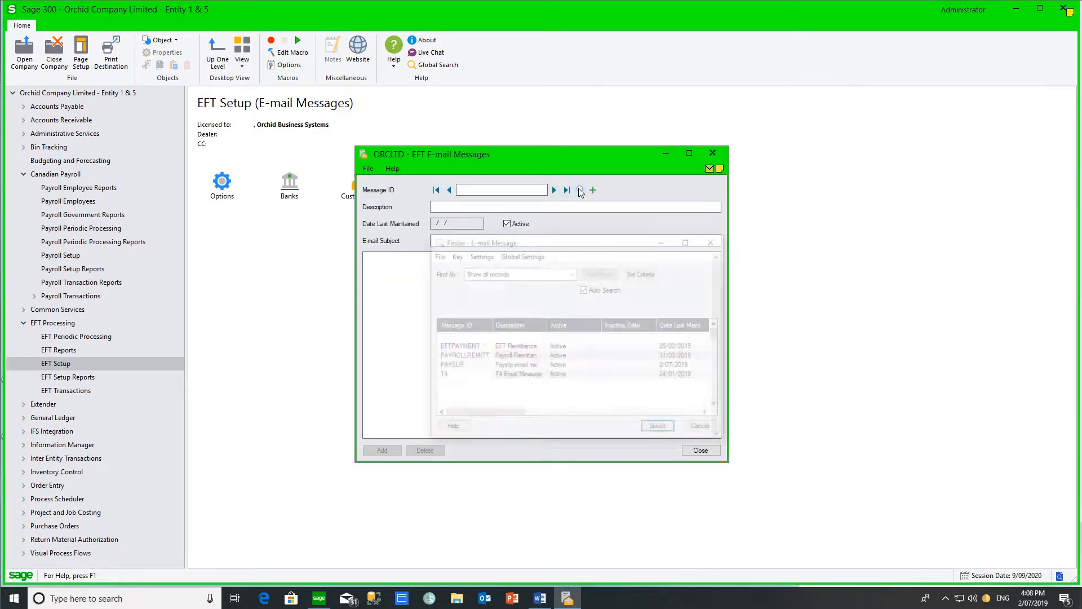
double_click(517, 367)
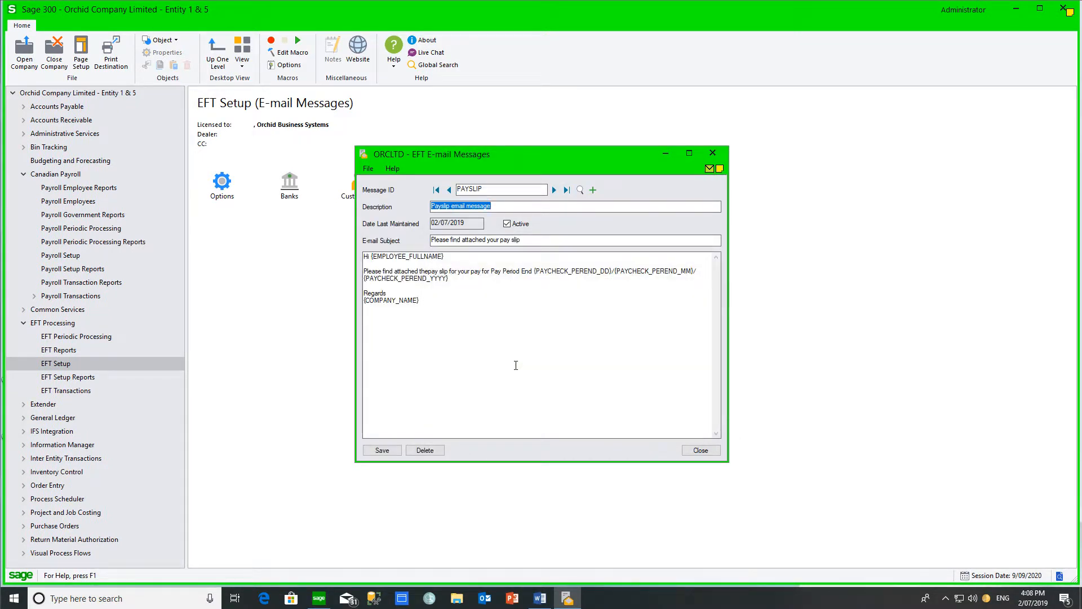
Step: Look up the e-mail message variables available for e-mailed payslips/paystubs in the EFT Processing help
key(F1)
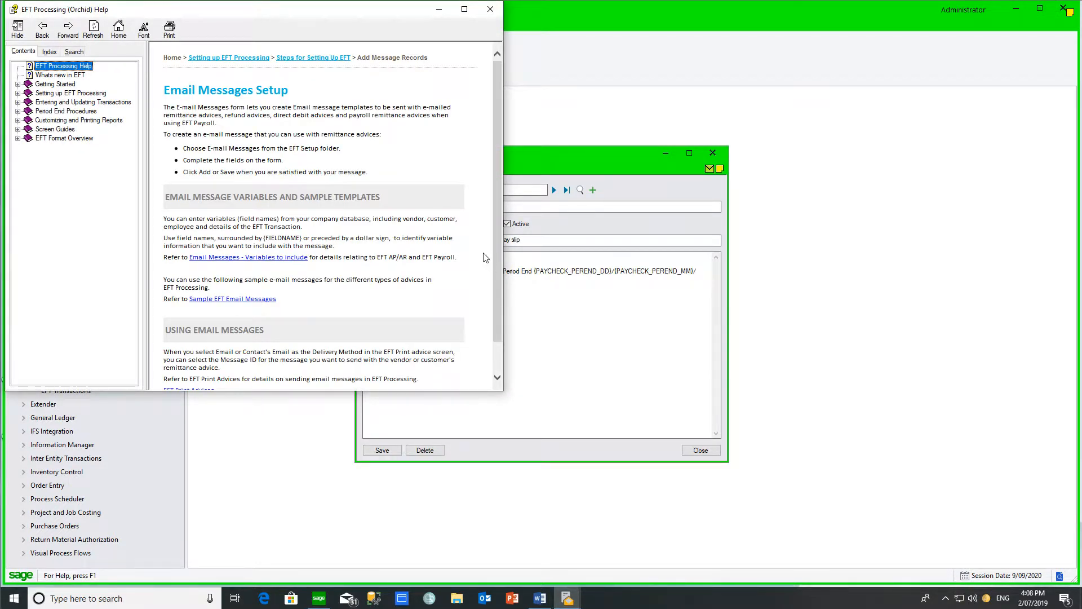
click(289, 257)
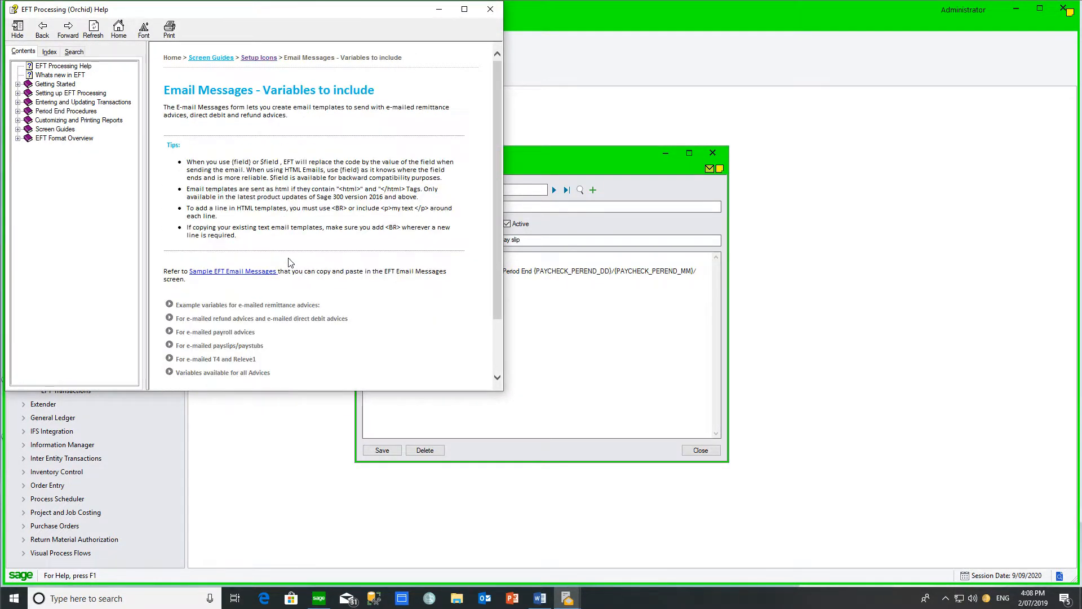
drag(495, 234, 491, 354)
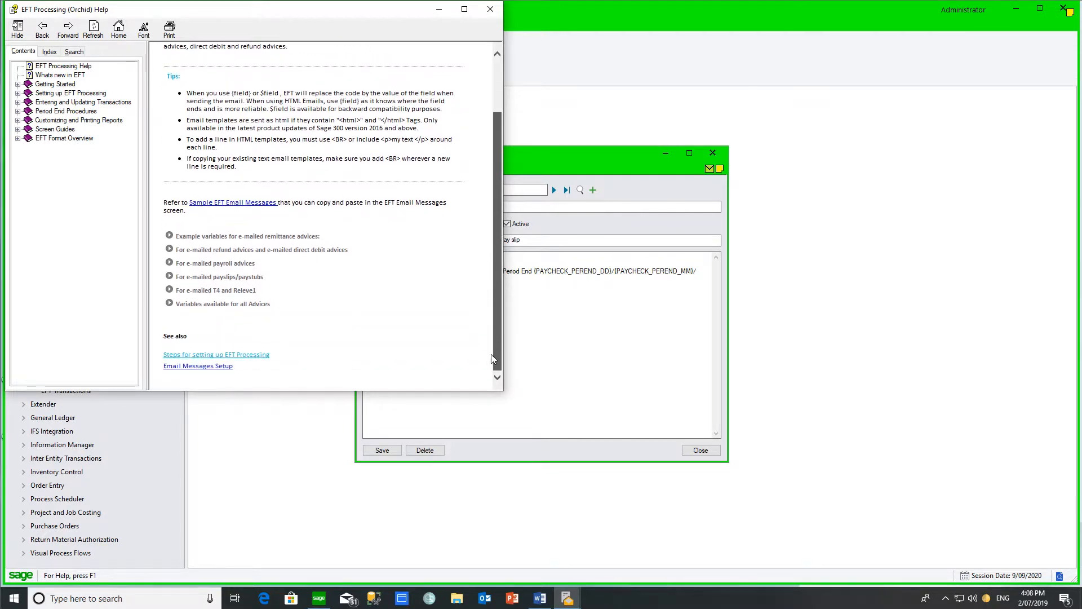
click(255, 279)
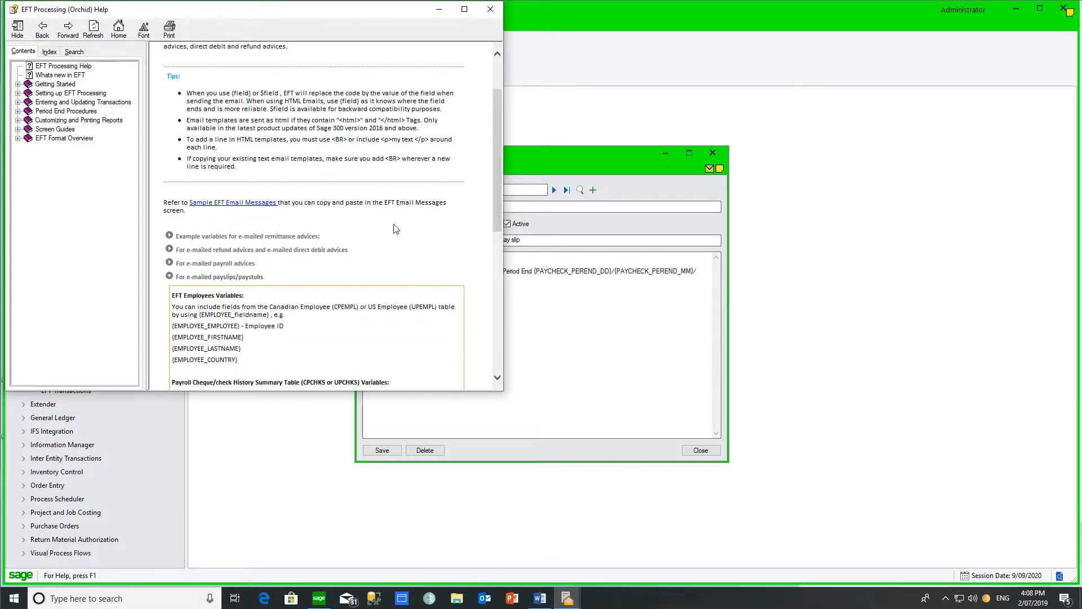
drag(496, 217, 491, 290)
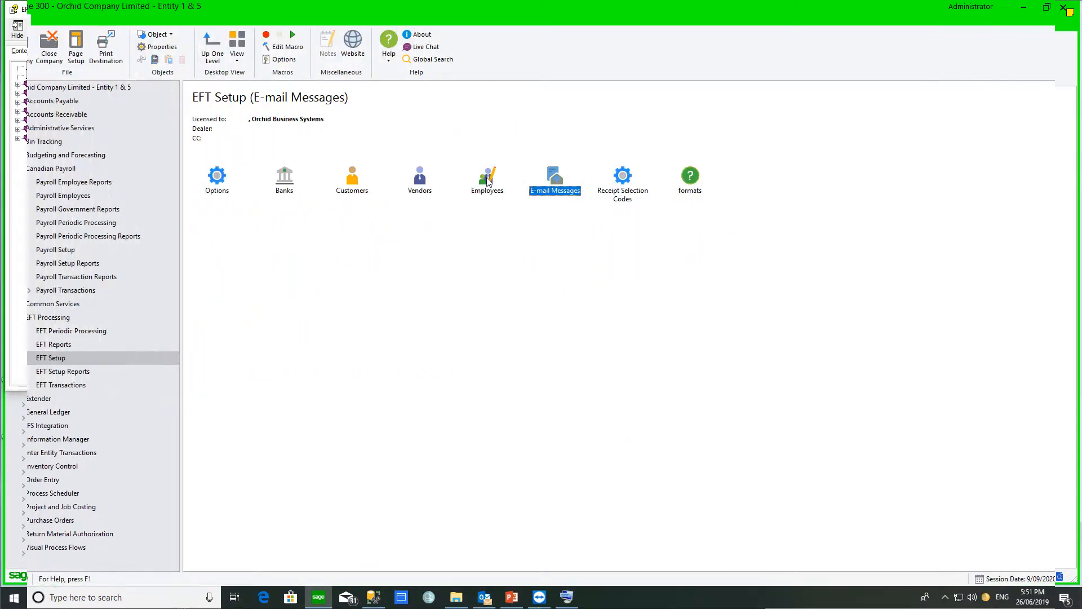
Step: Open the EFT Employees setup and review the employee's e-mail address and the available delivery methods
double_click(487, 180)
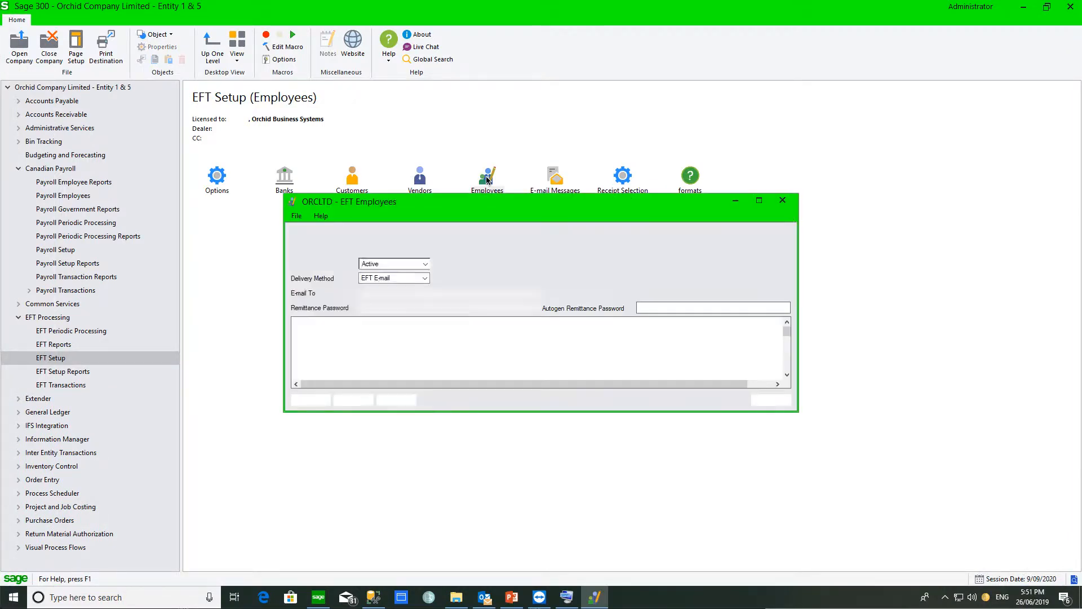
click(480, 235)
click(480, 235)
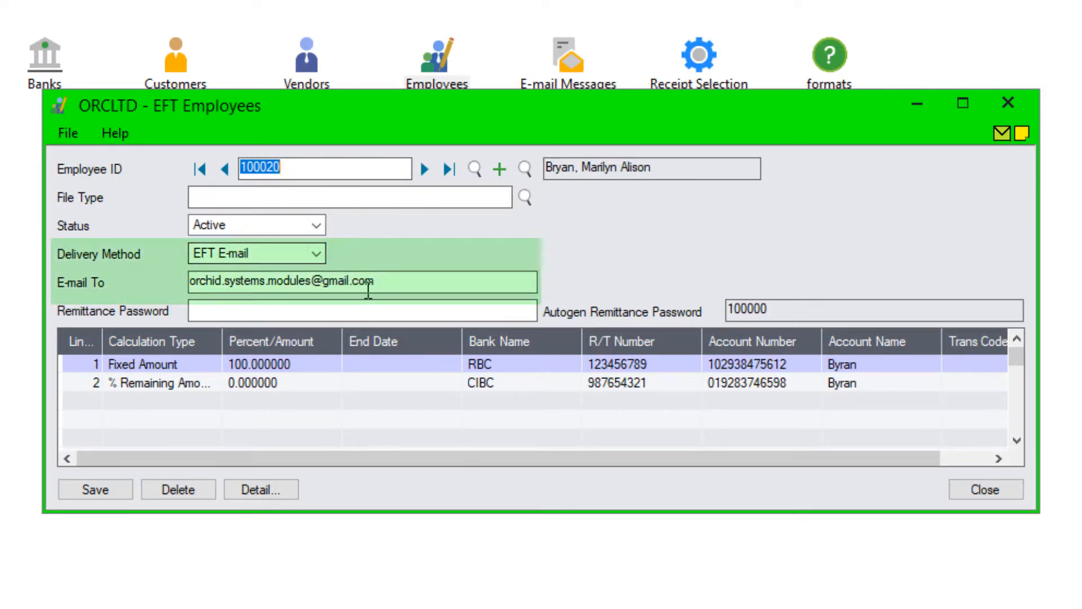
click(397, 284)
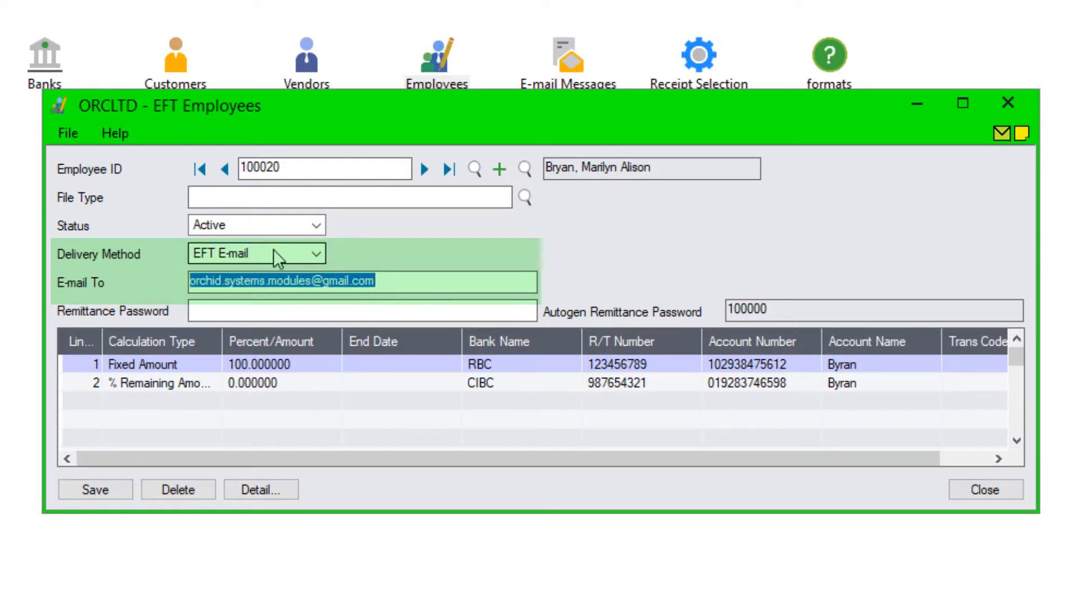
click(314, 259)
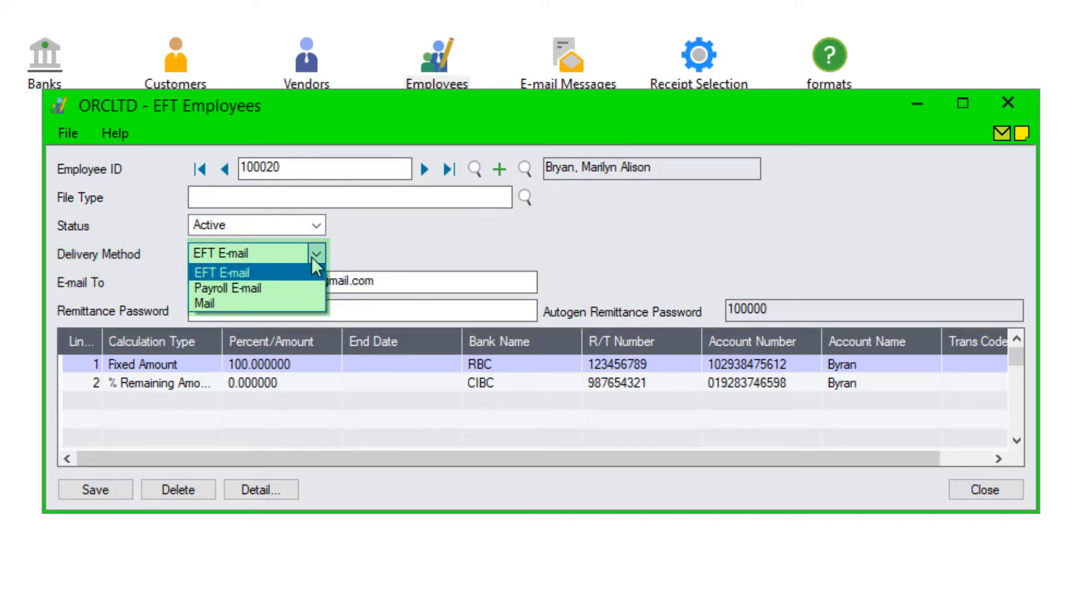
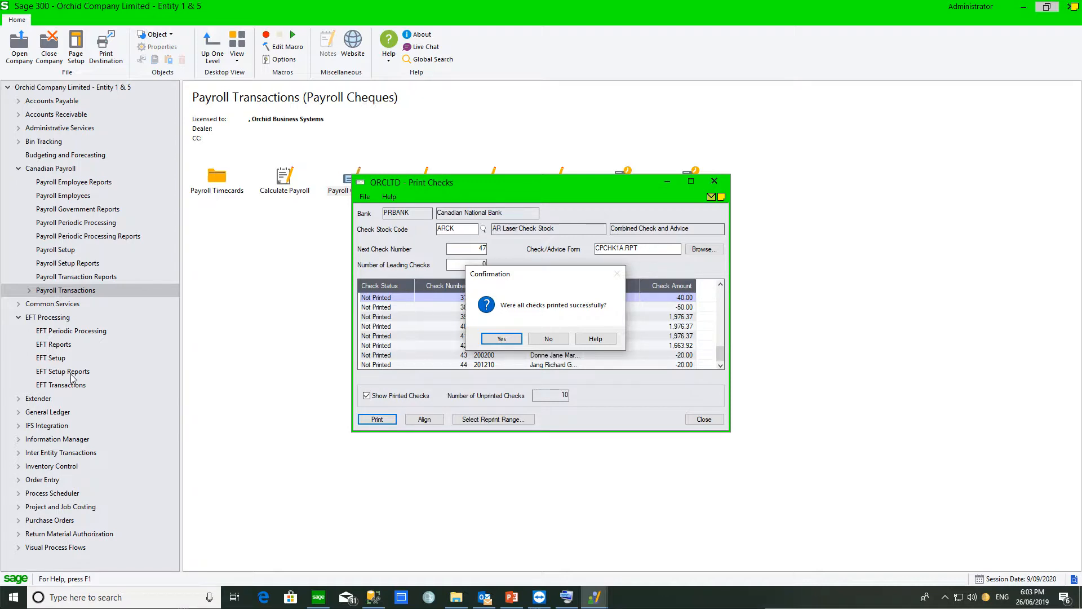
Step: Email the payroll stubs/slips with delivery method Employee, report CPCHK4A.RPT and message PAYSLIP for pay period end date 09/09/2020
click(63, 345)
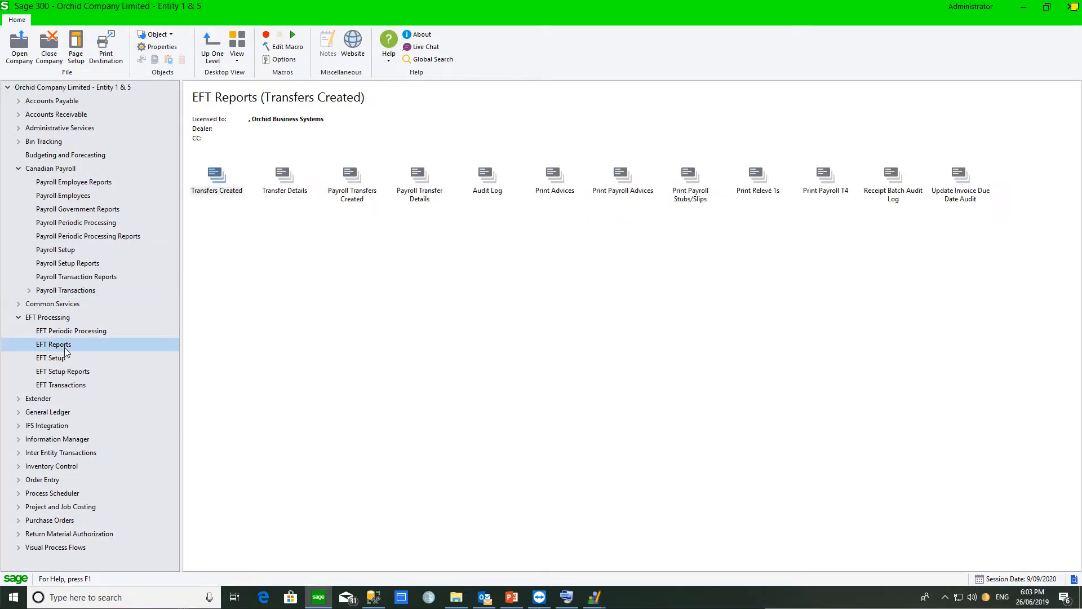
double_click(691, 183)
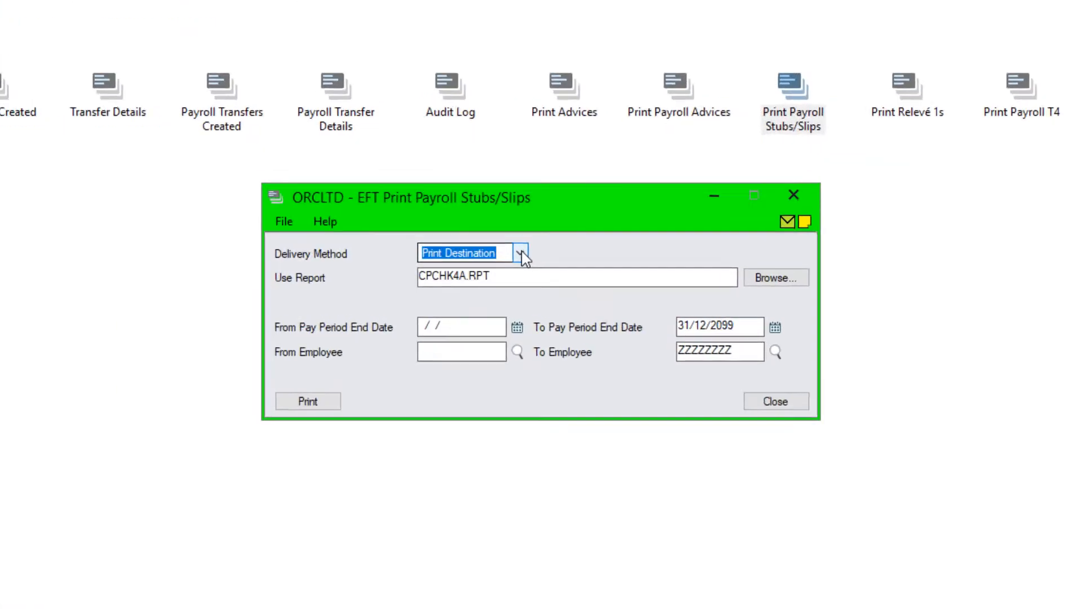
click(521, 253)
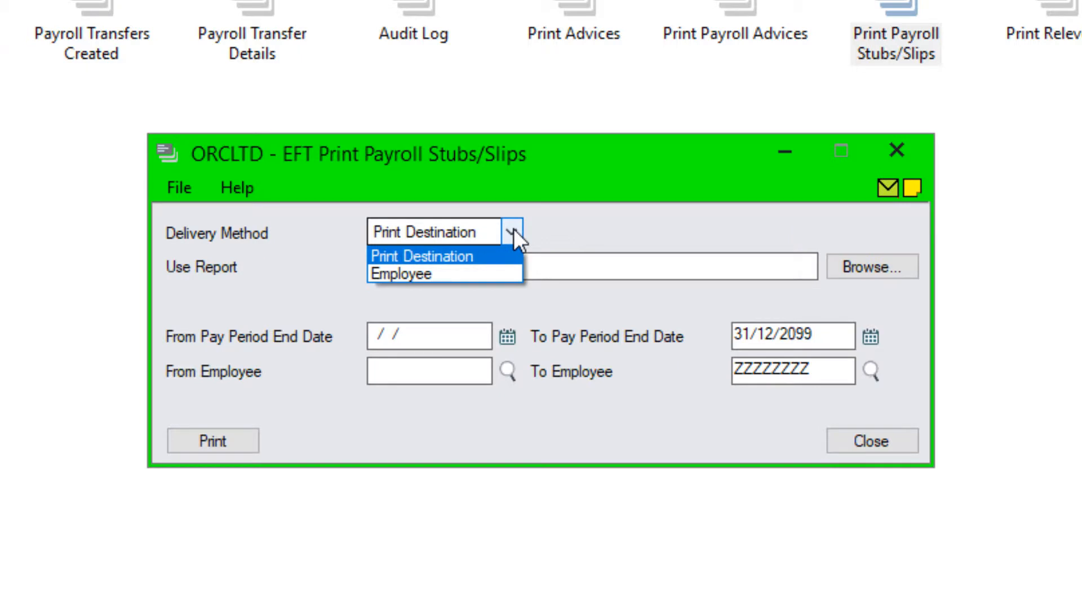
click(477, 270)
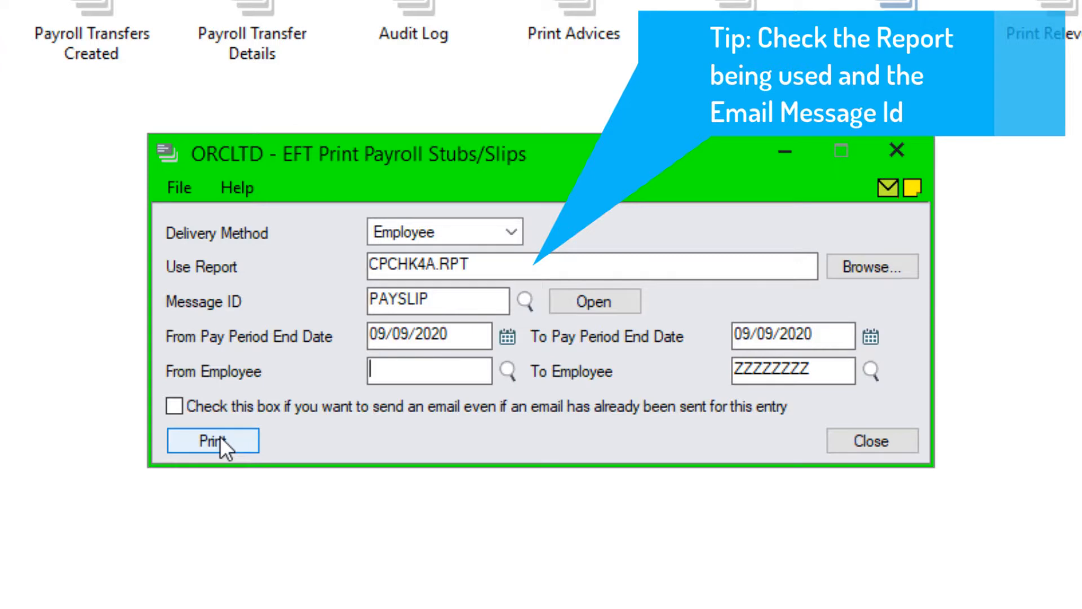
click(220, 437)
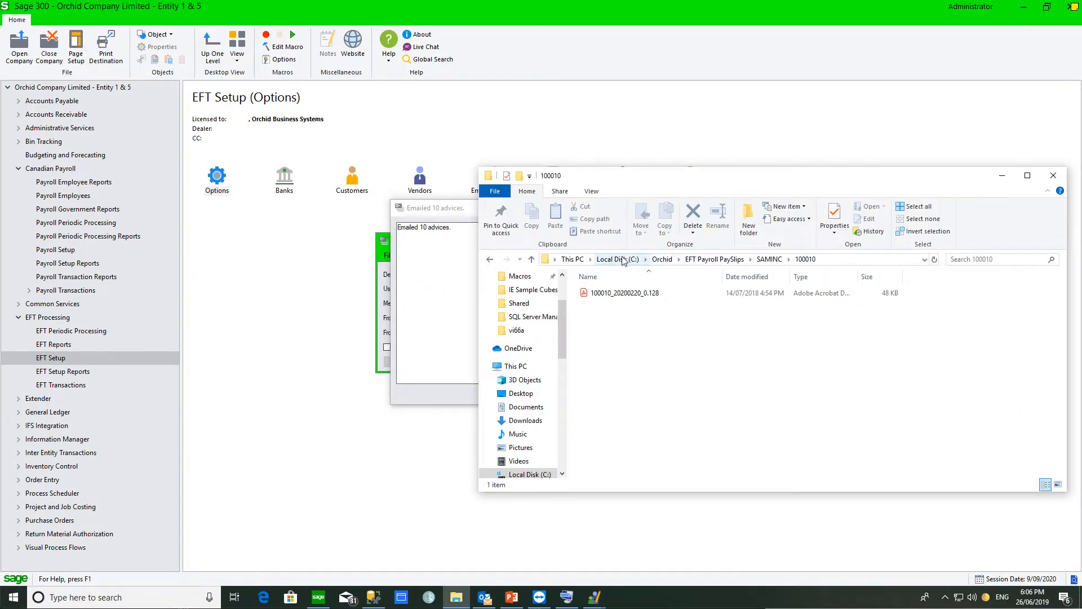
Step: Open the payslip PDF saved in the first employee's folder under C:\Orchid\PAYSLIPS\ORCLTD
click(623, 259)
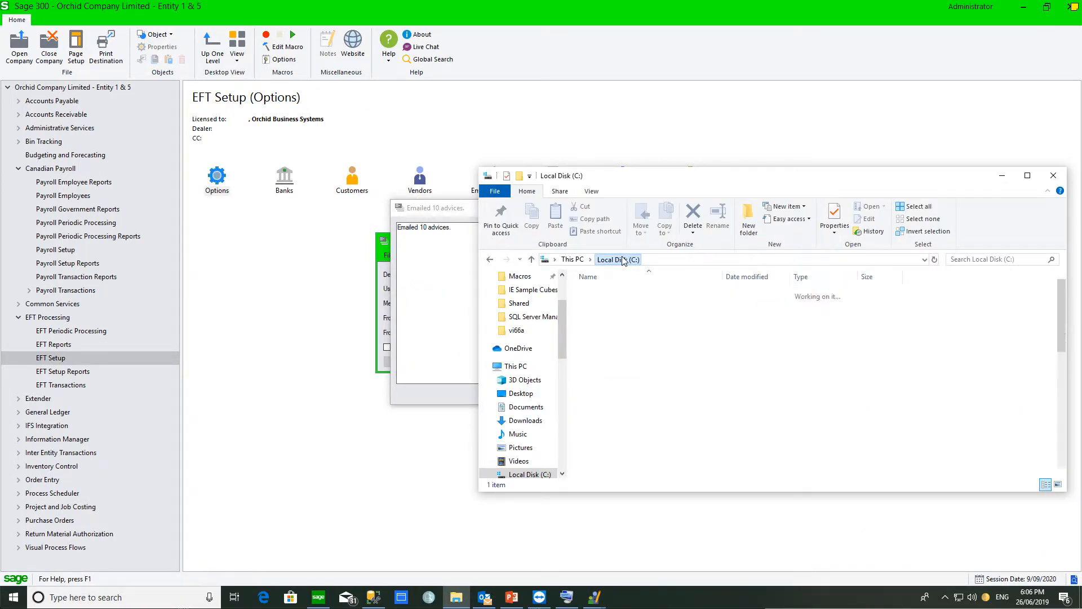
double_click(600, 364)
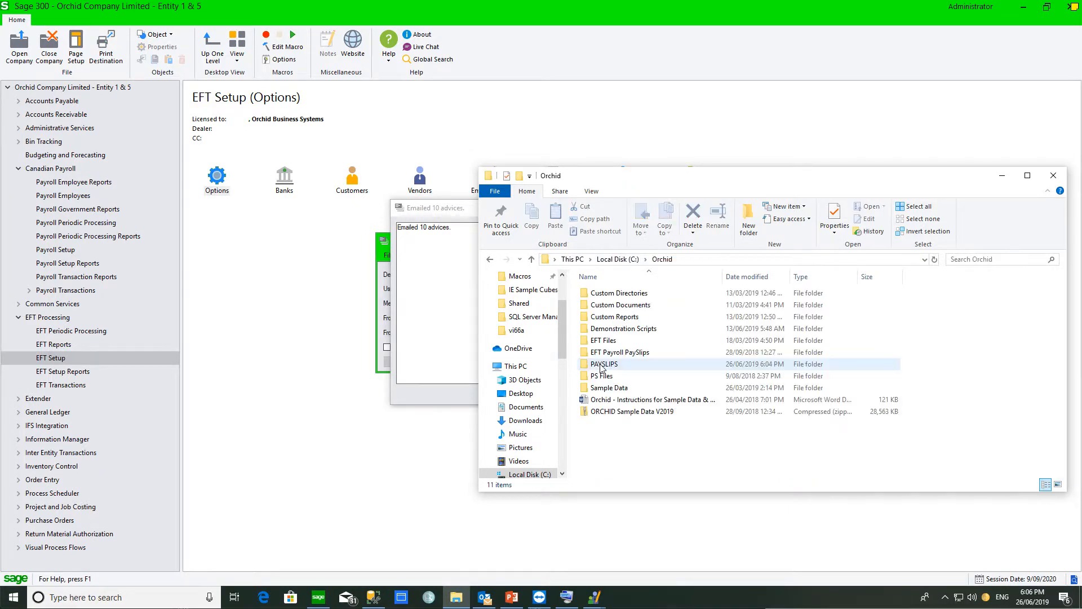
double_click(599, 366)
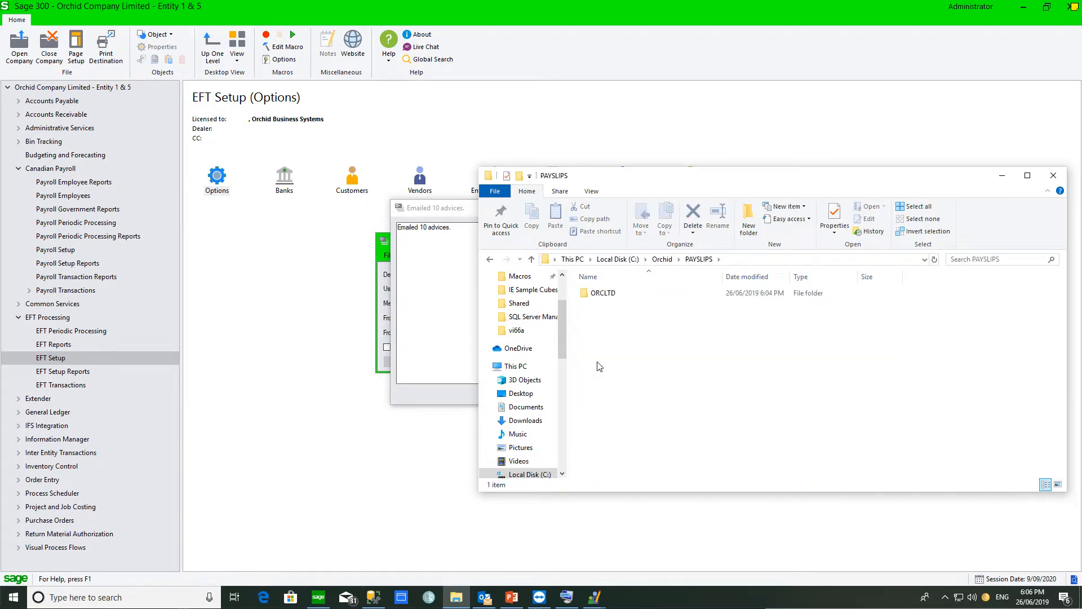
double_click(603, 293)
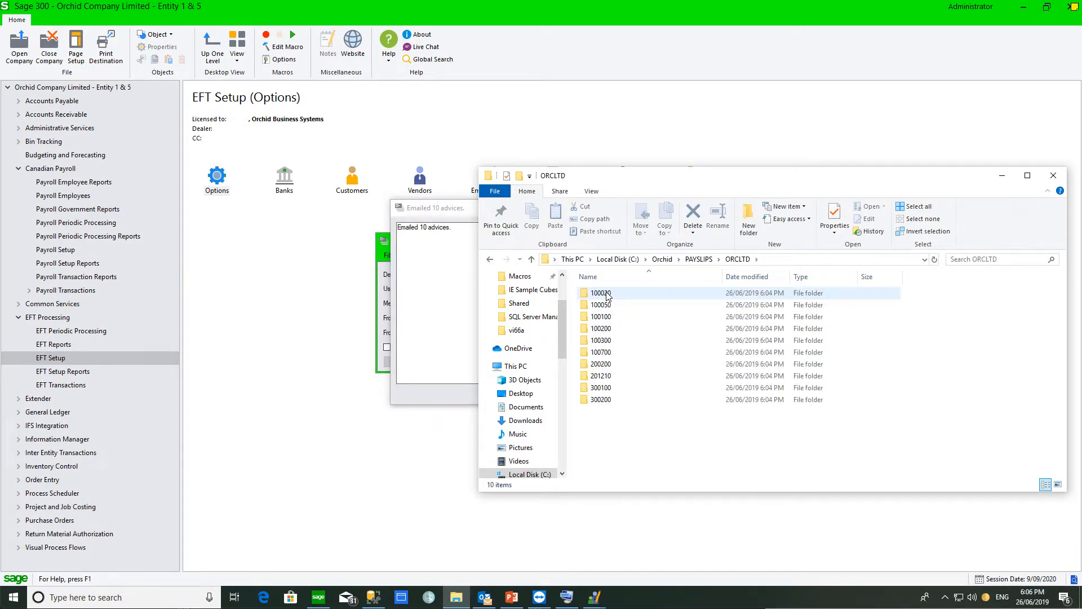
double_click(607, 295)
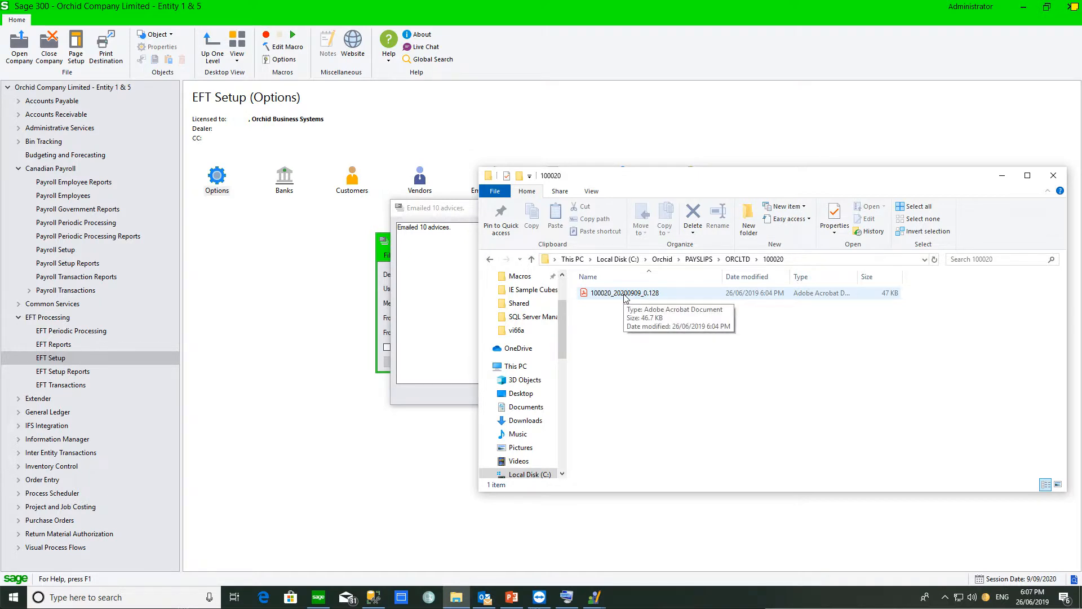
double_click(625, 294)
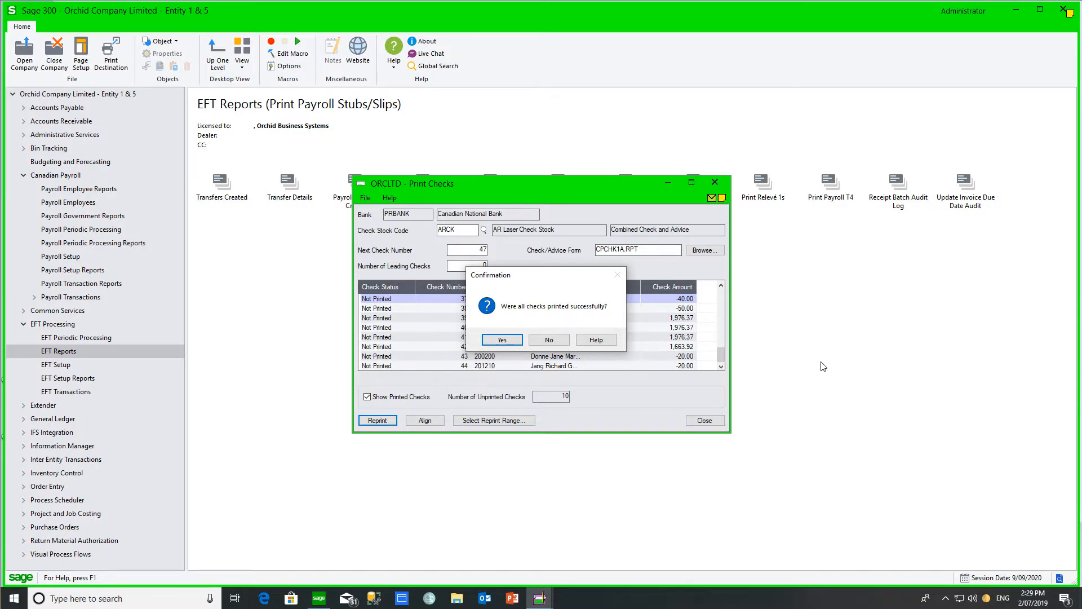
Step: Print the payroll slips with delivery method Employee, allowing emails for entries already sent, and close the payslip preview
mouse_move(541, 599)
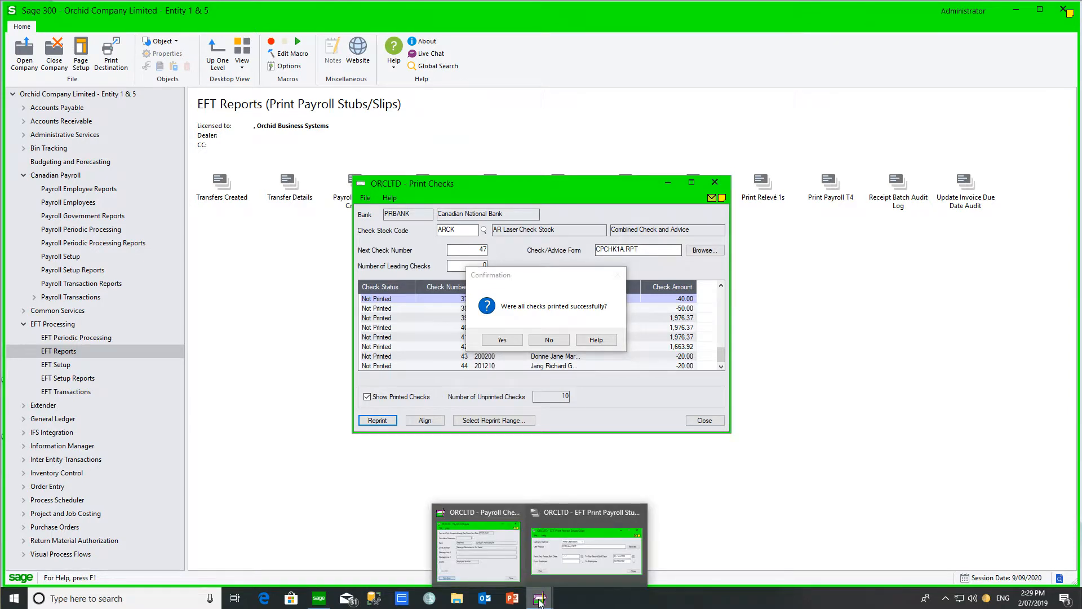
click(567, 567)
click(529, 275)
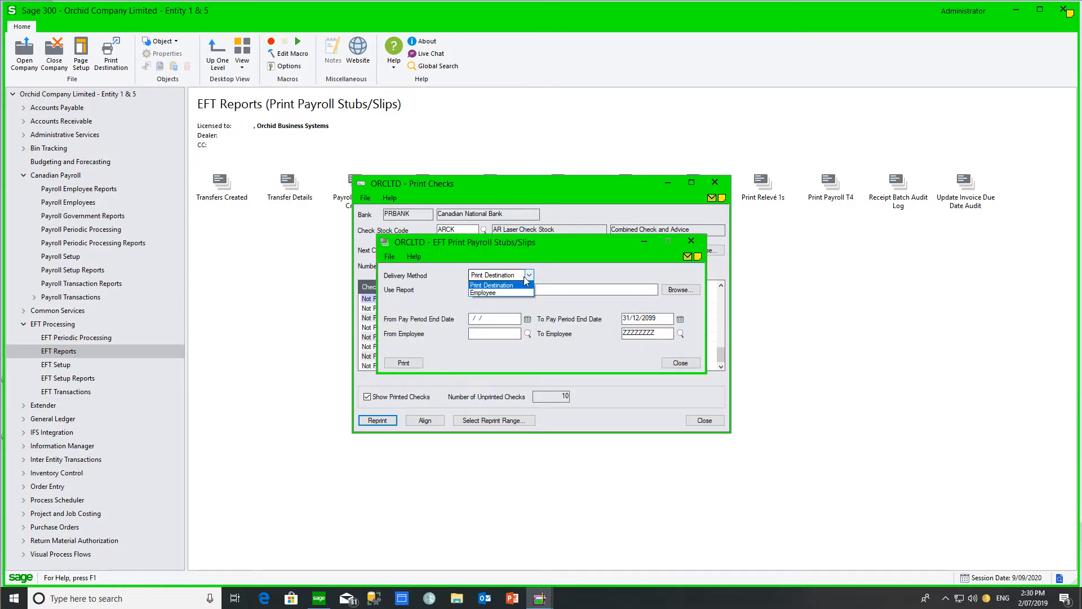
click(490, 292)
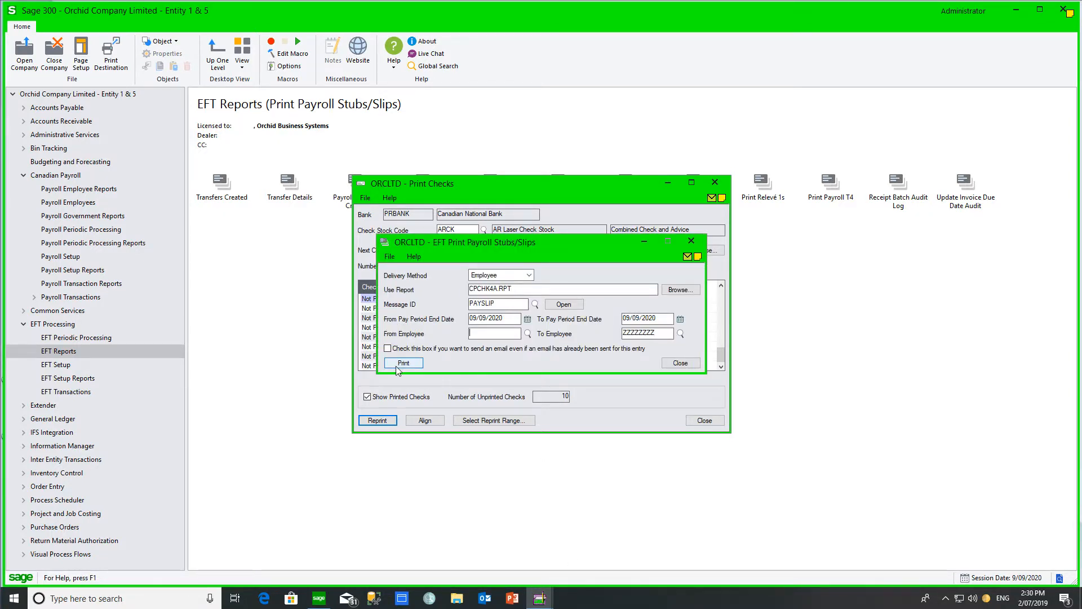
click(388, 349)
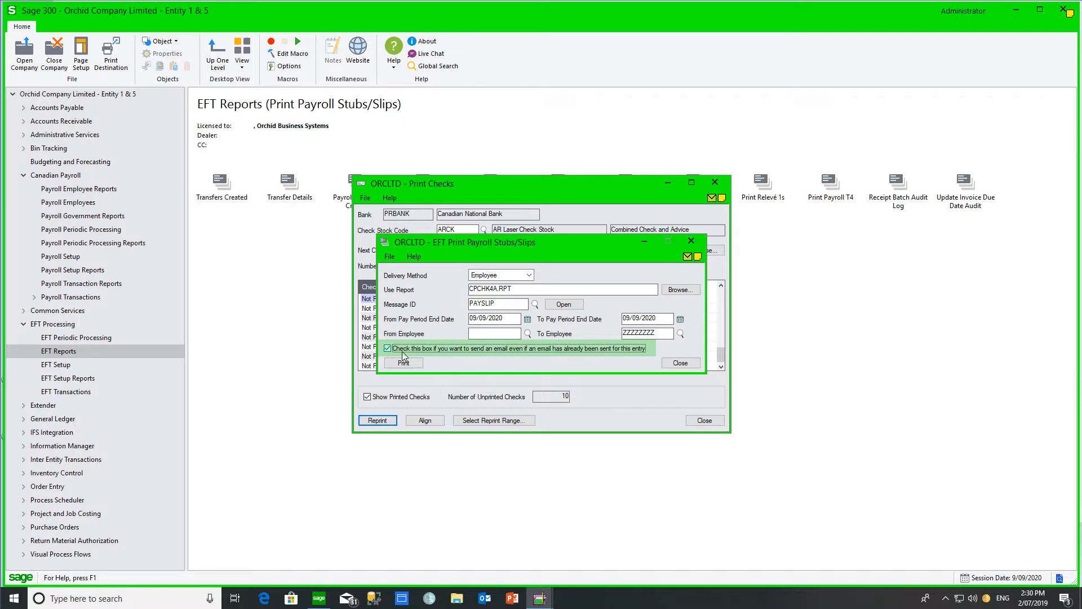
click(400, 363)
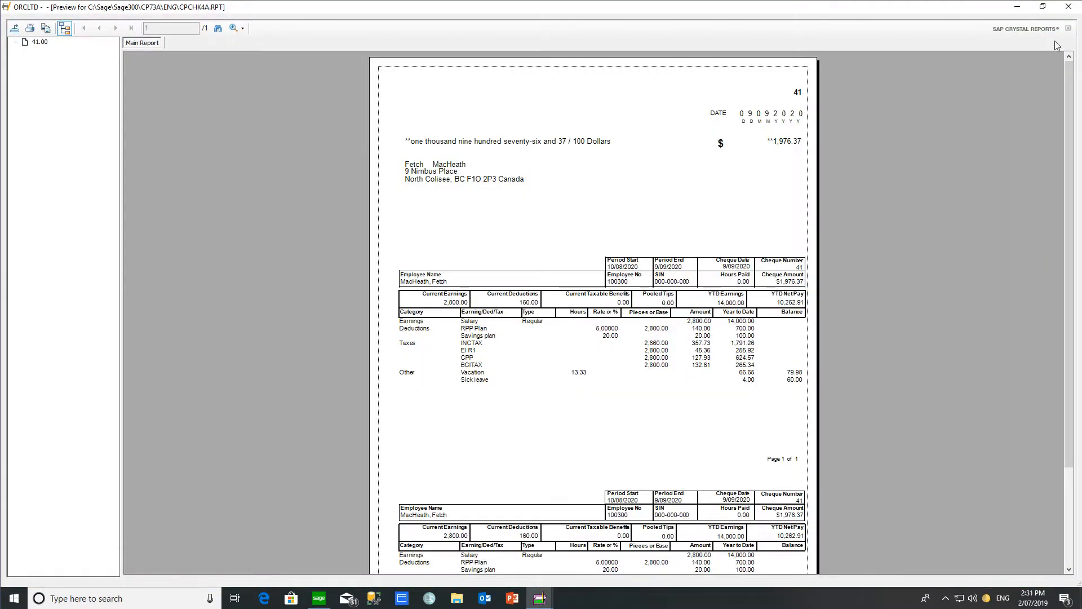
click(1071, 8)
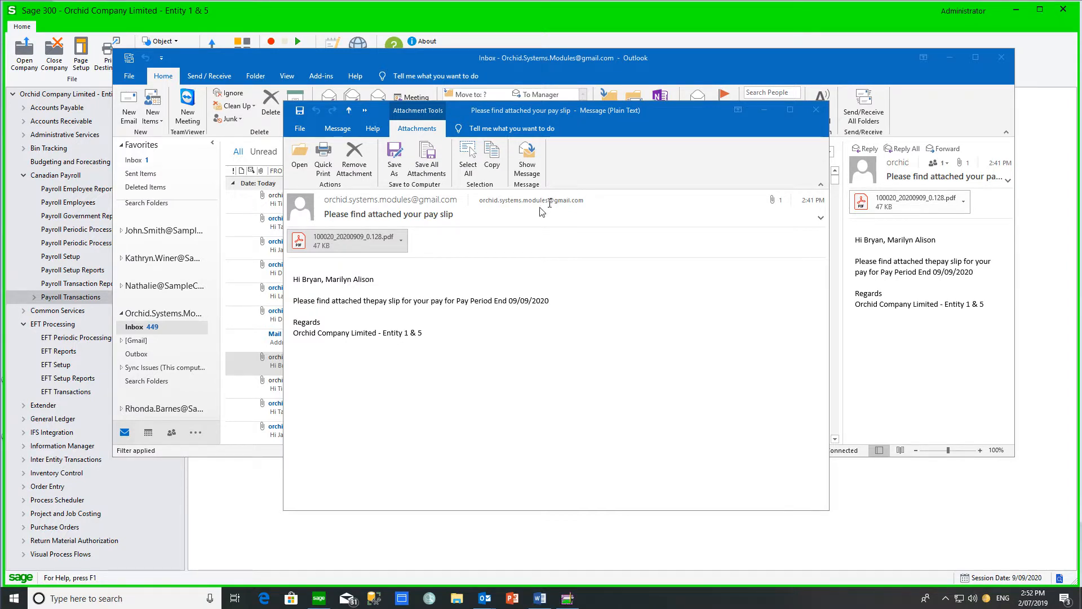
Step: Open the PDF attached to the pay slip email with its document open password, review the payslip and close it
right_click(400, 243)
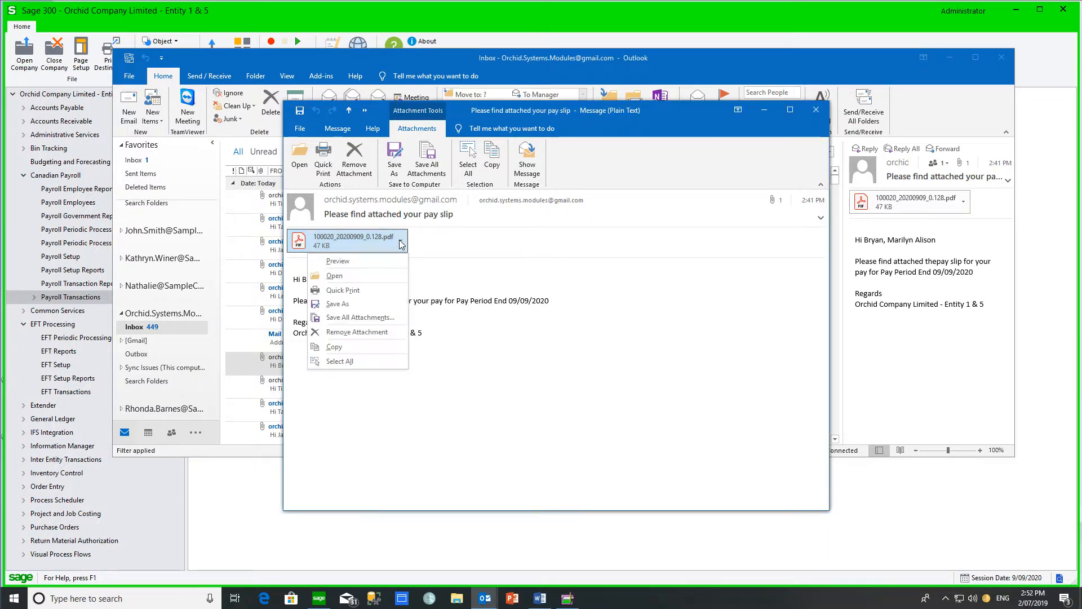
click(379, 272)
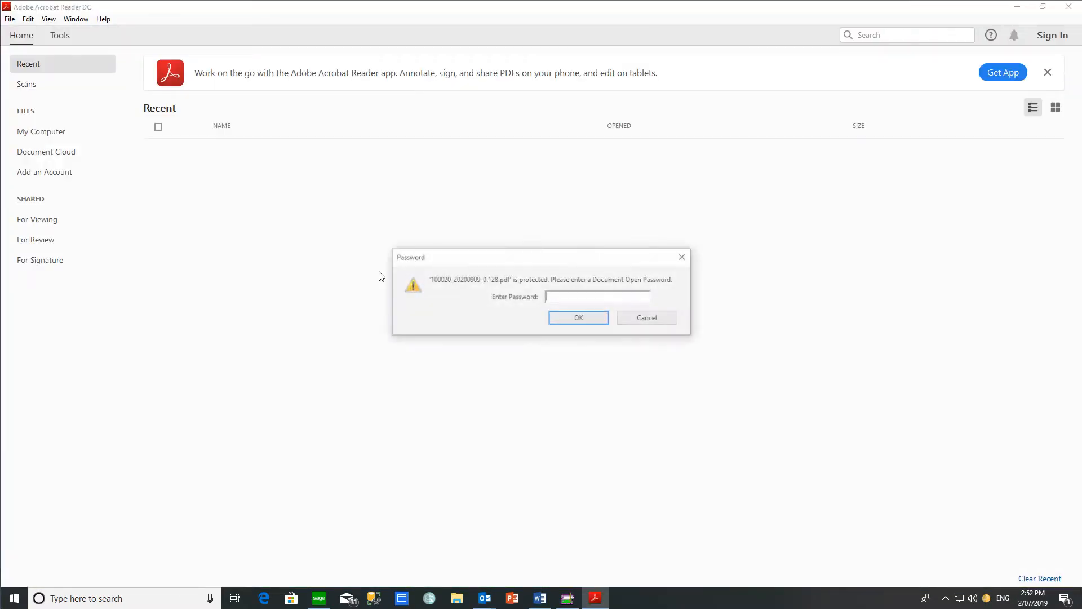
text(*)
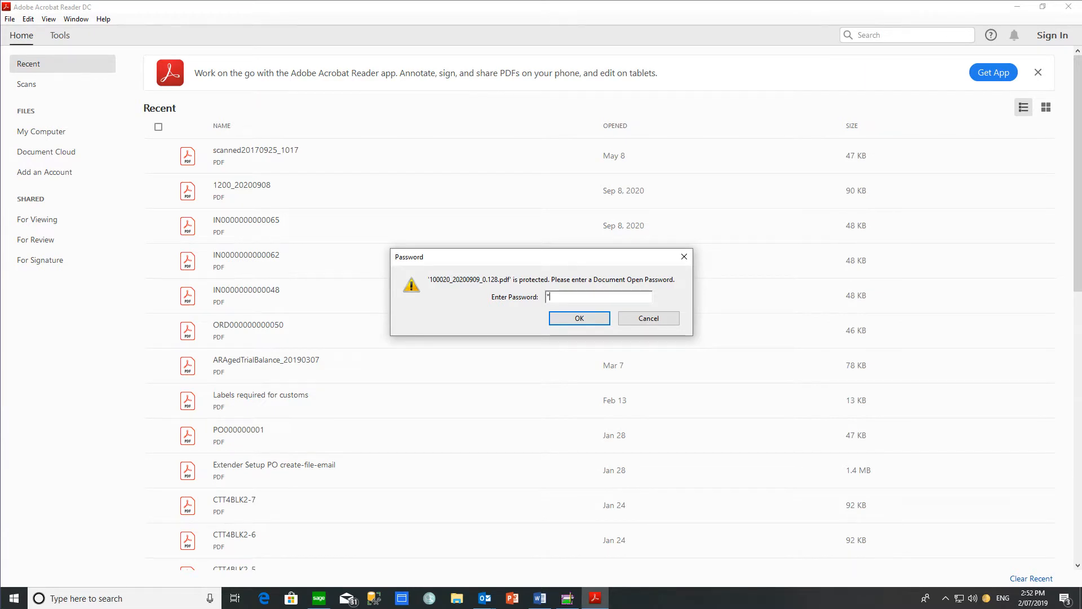
key(Return)
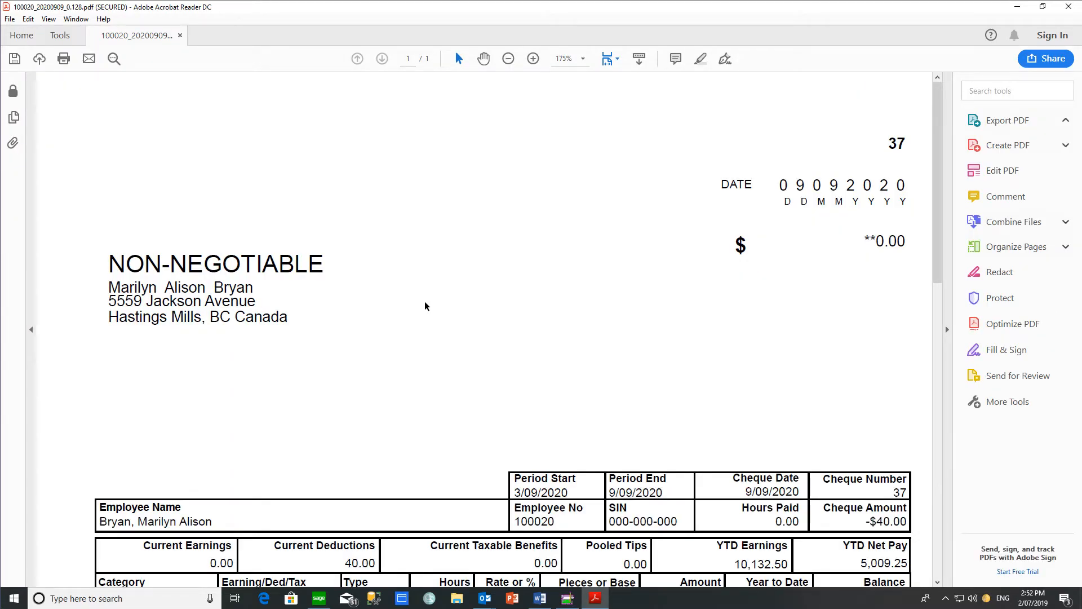
scroll(424, 303, down, 4)
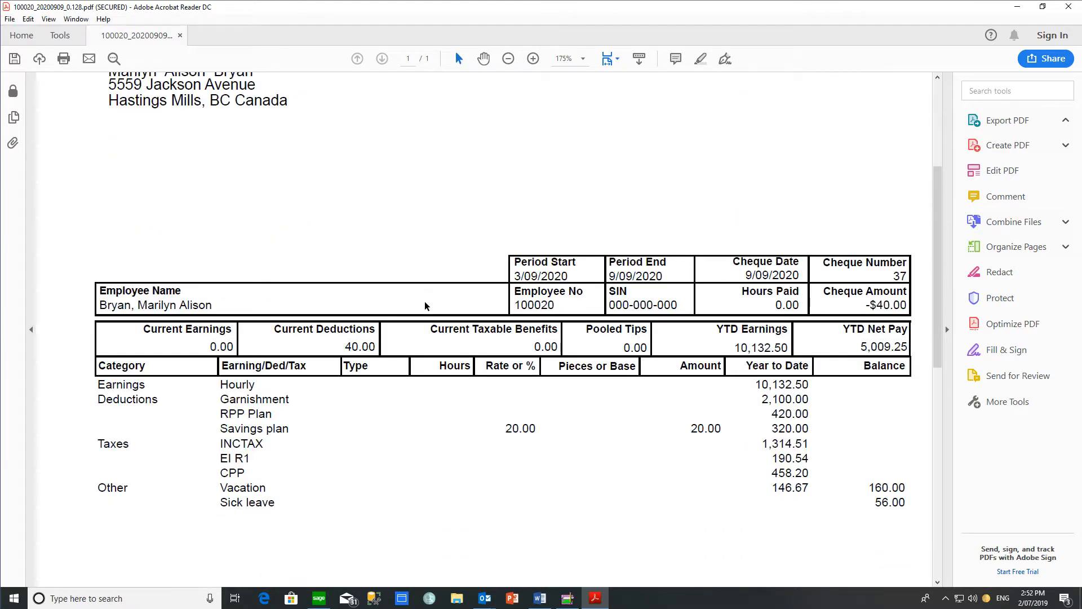
click(1068, 7)
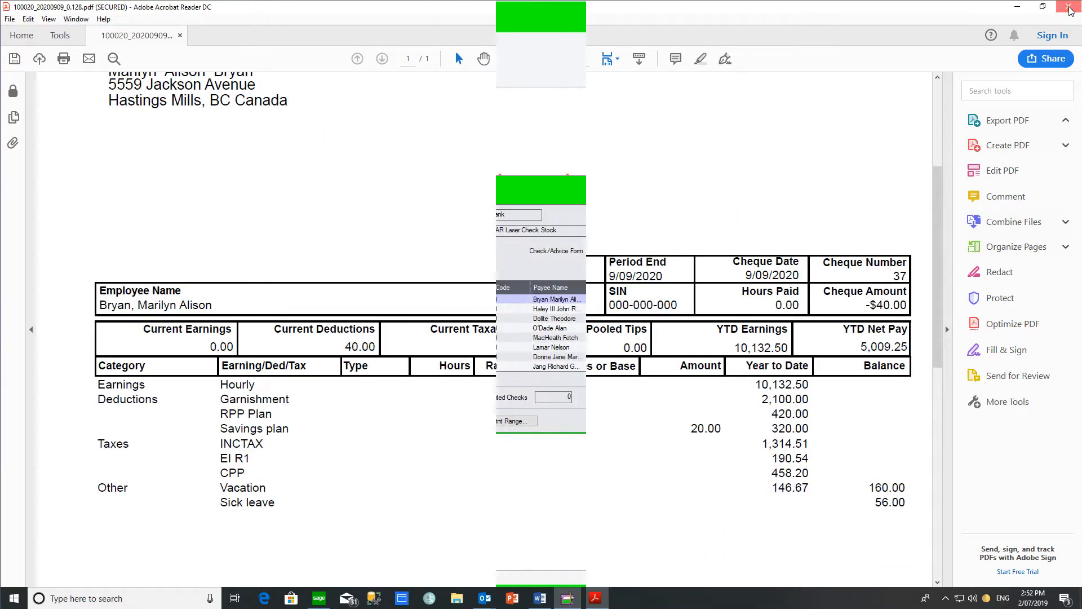